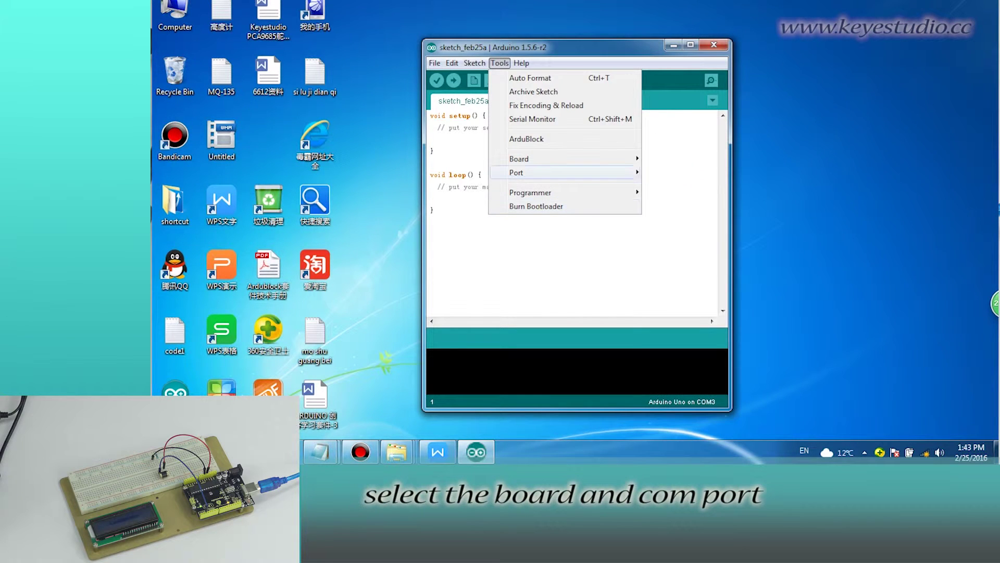
Step: Copy the full sample program code, from the #define lines to blink's closing brace, in WPS Writer
{"action": "left_click", "coordinate": [437, 451]}
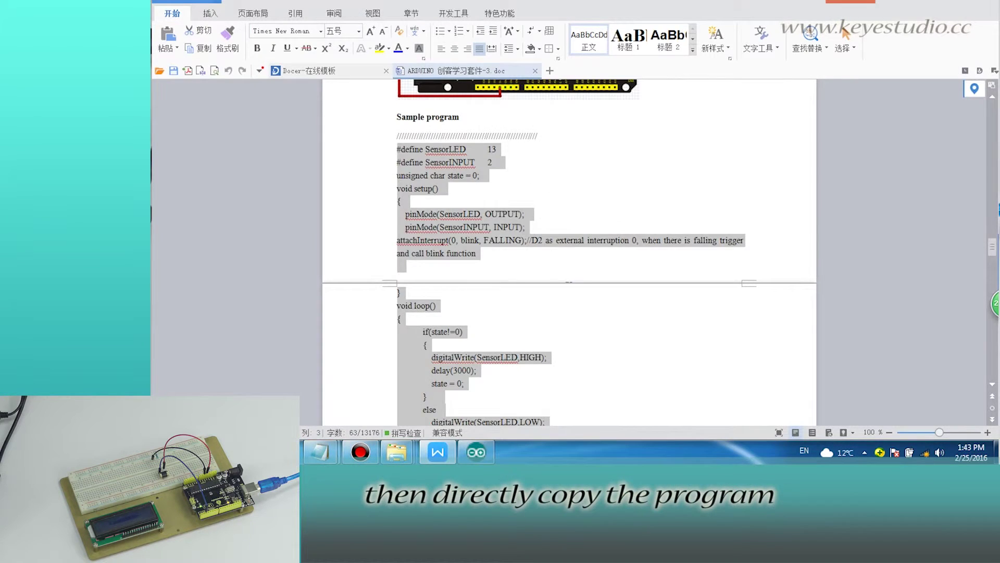
{"action": "left_click_drag", "start_coordinate": [397, 149], "coordinate": [402, 327]}
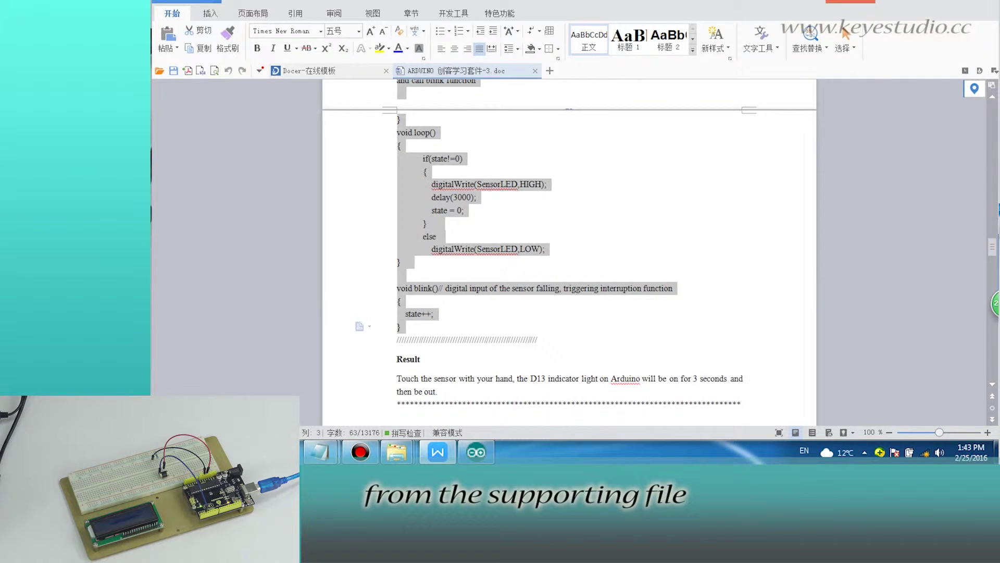
{"action": "left_click_drag", "start_coordinate": [439, 317], "coordinate": [397, 82]}
{"action": "left_click_drag", "start_coordinate": [398, 218], "coordinate": [397, 218]}
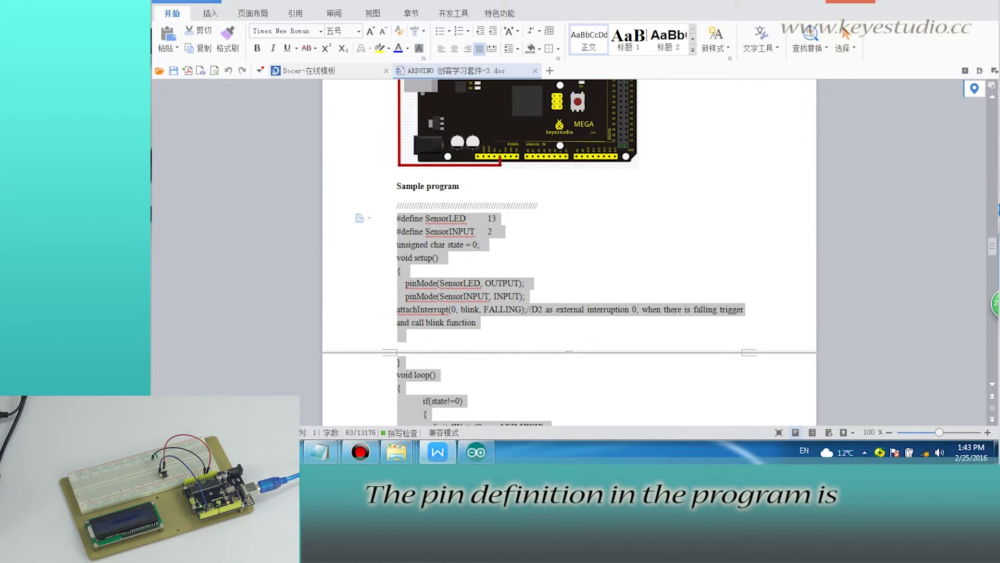
{"action": "right_click", "coordinate": [399, 226]}
{"action": "left_click", "coordinate": [438, 269]}
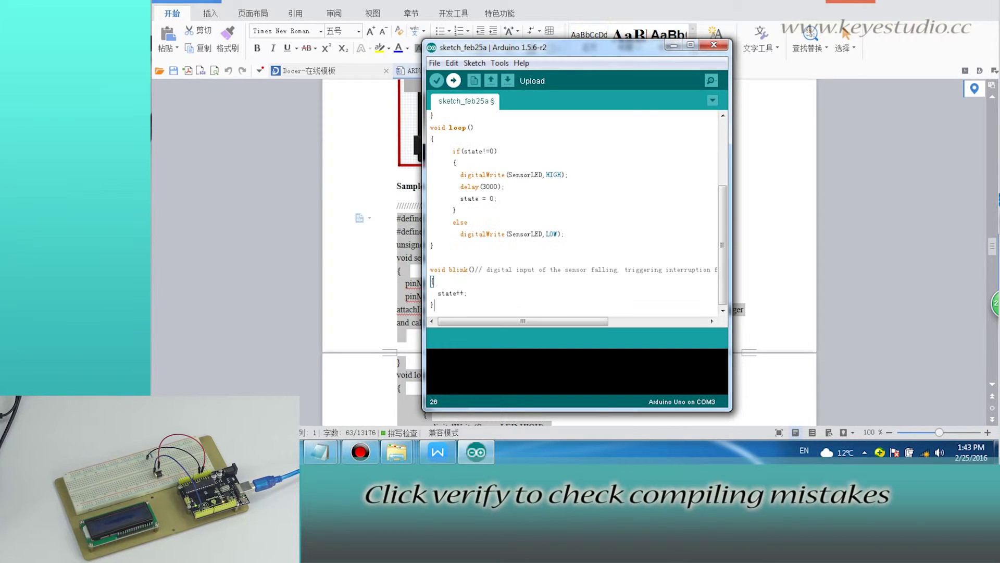
Step: Verify the pasted interrupt LED sketch to check it compiles without errors
{"action": "left_click", "coordinate": [437, 81]}
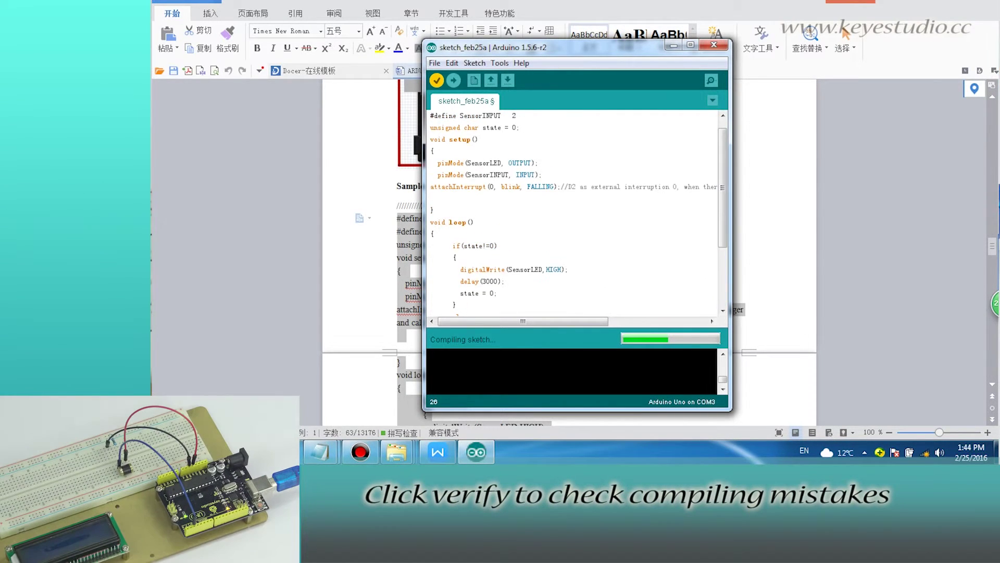